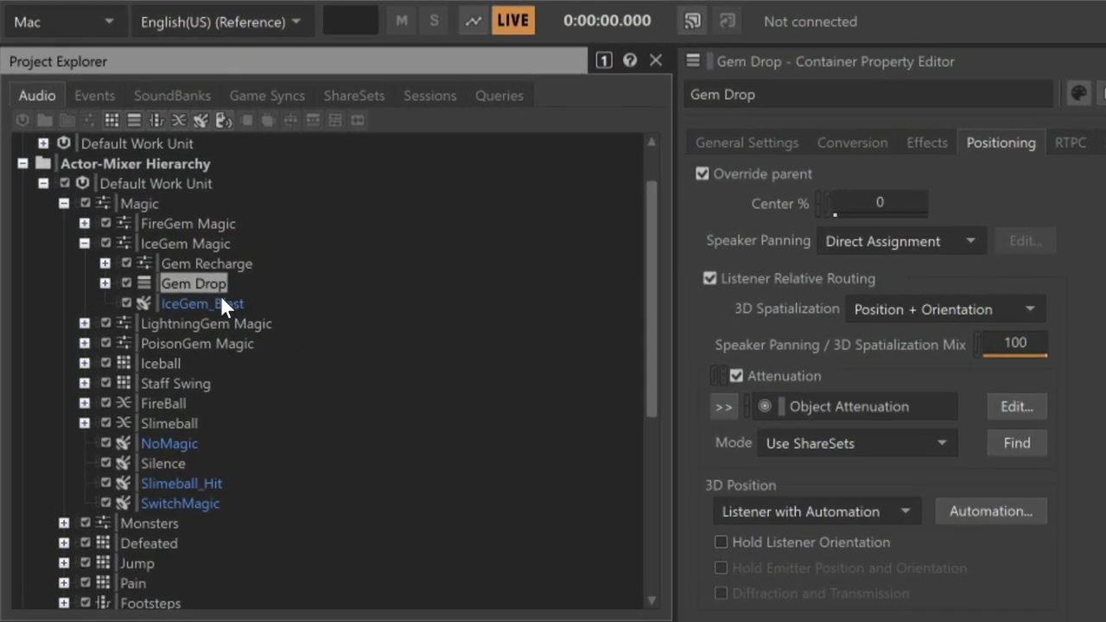
Step: Play the Gem Drop sequence container to audition its current sound
key("space")
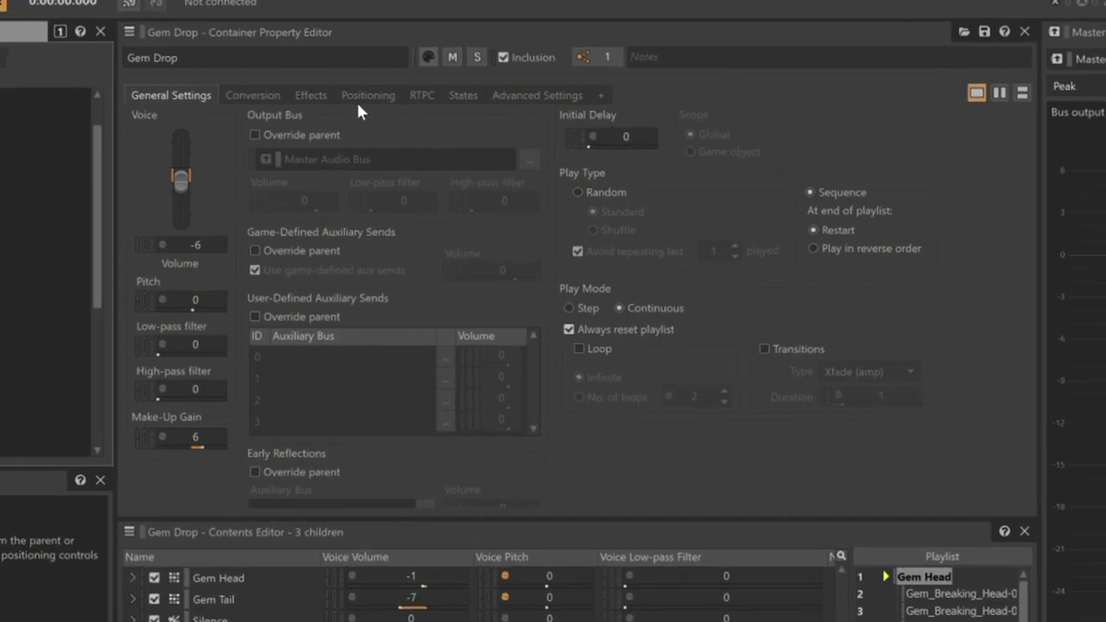
Step: Tick Override parent in Gem Drop's Positioning settings
left_click(364, 99)
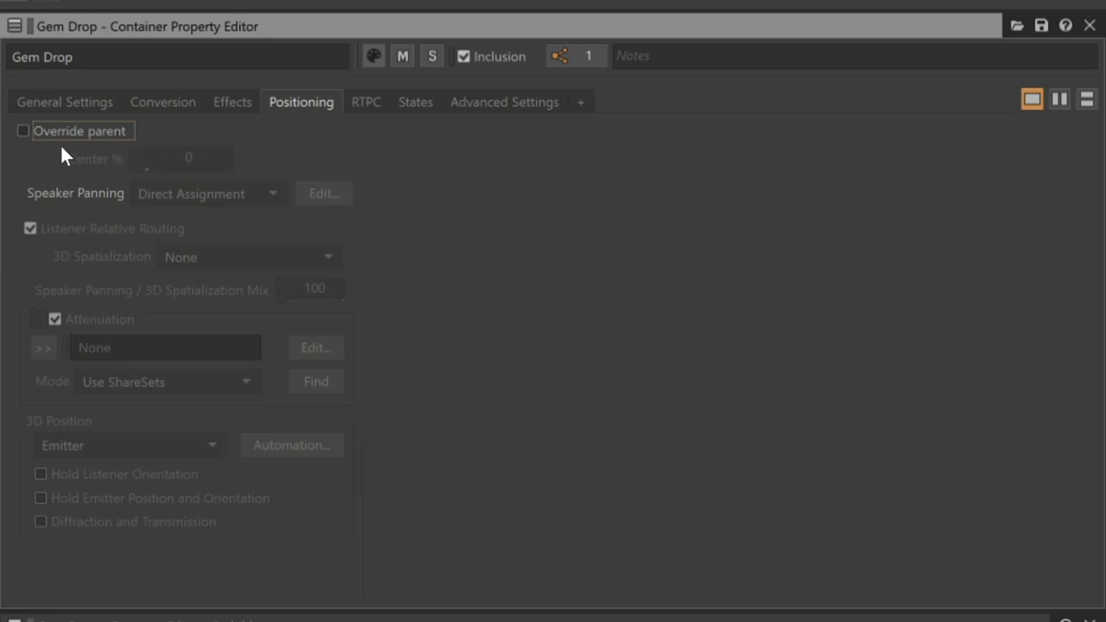
left_click(24, 131)
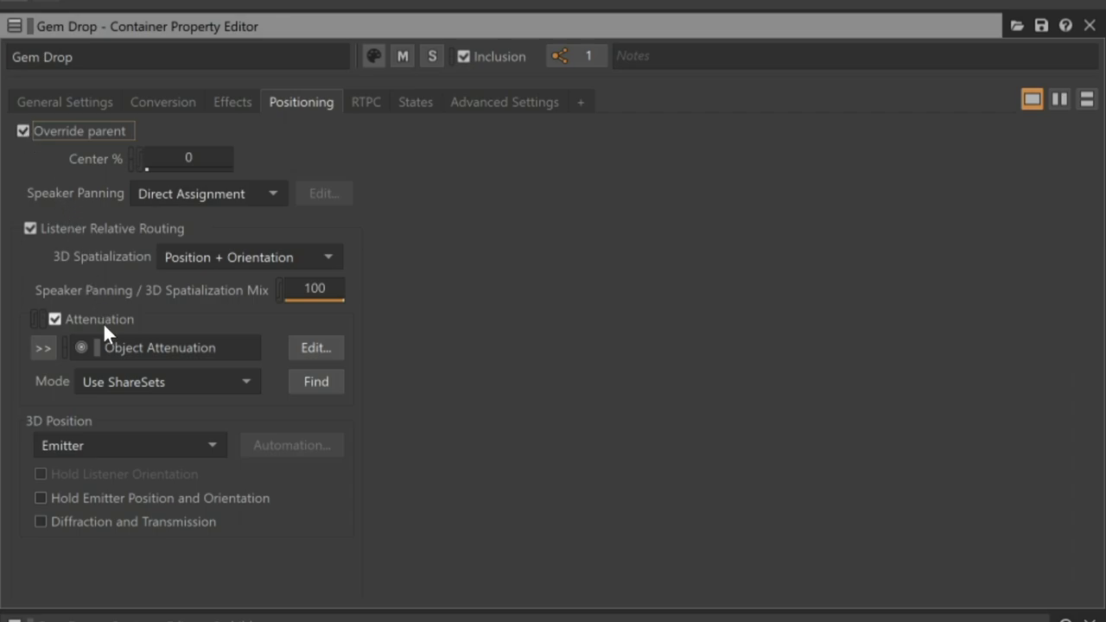
Step: Change Gem Drop's 3D Position mode to Listener with Automation
left_click(154, 446)
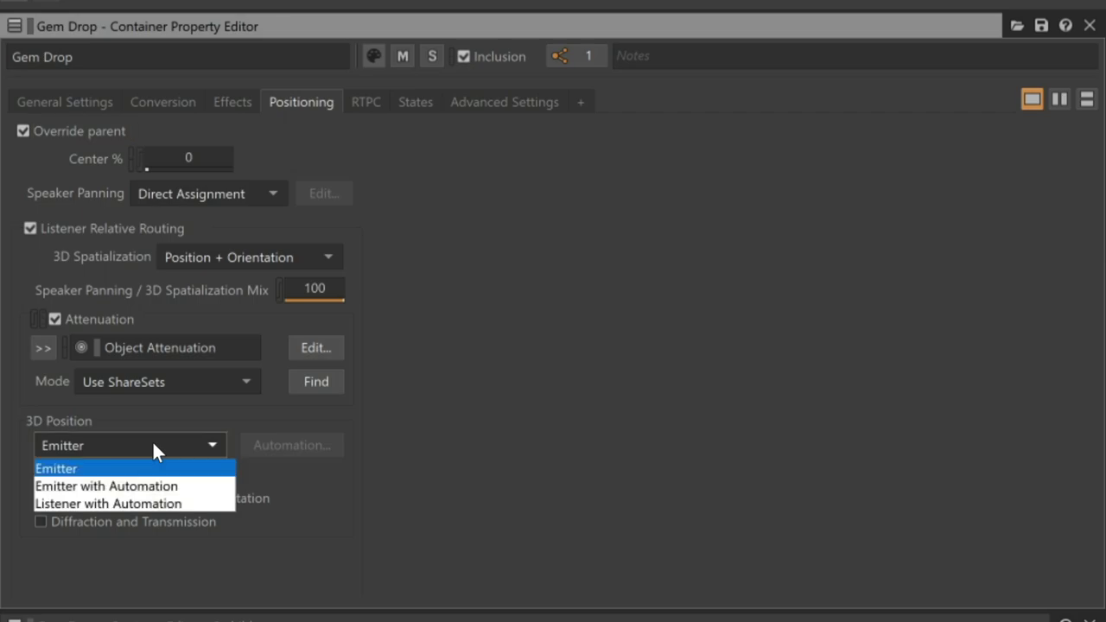
left_click(166, 506)
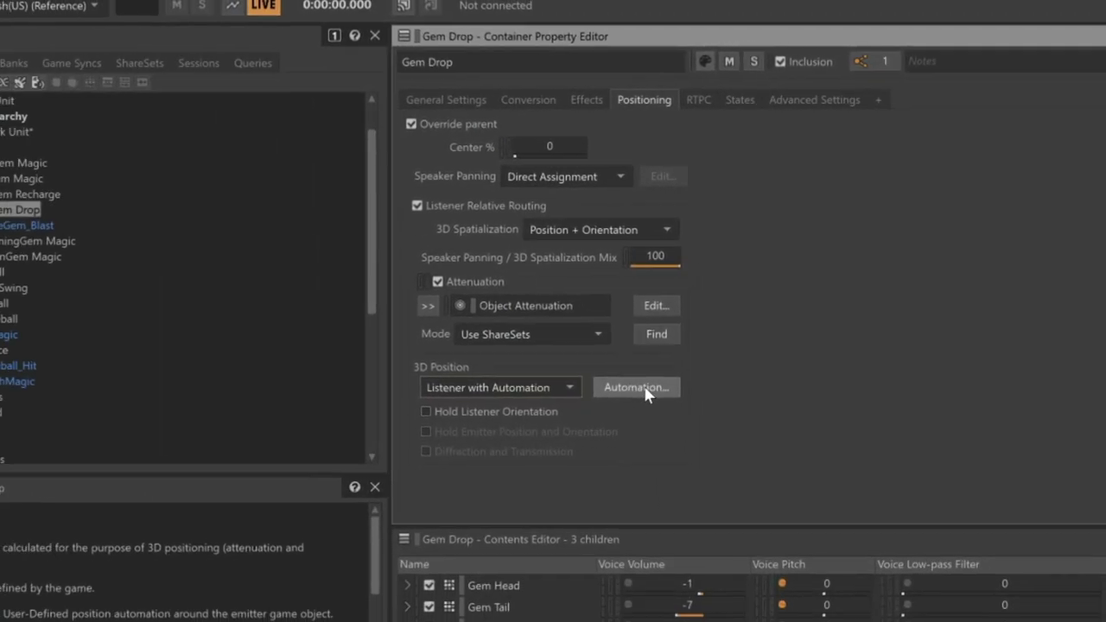
Step: Open Gem Drop's Position Editor (3D Automation) from the Automation... button
left_click(645, 389)
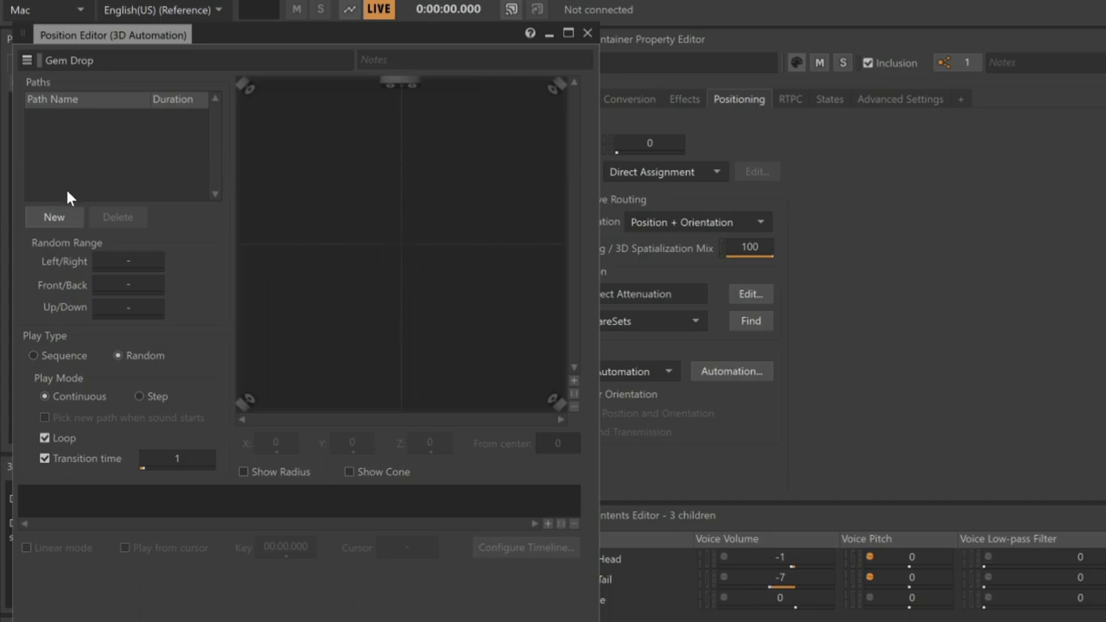
Step: Create Gem Drop_Path, move its first point, and add three linked points forming an arc
left_click(69, 217)
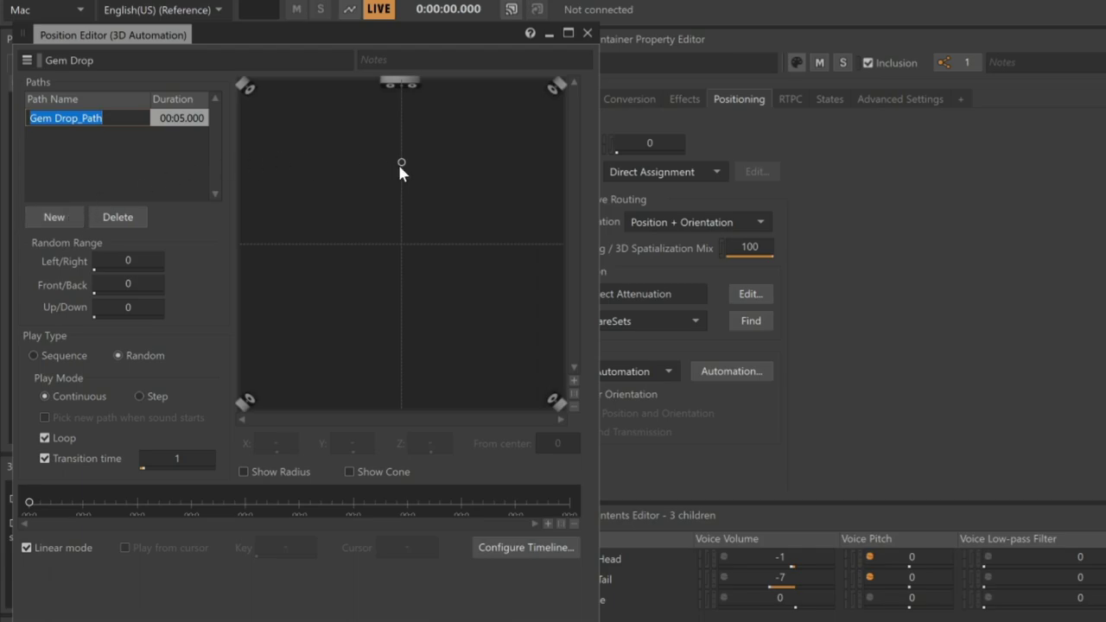
left_click_drag(402, 164, 420, 213)
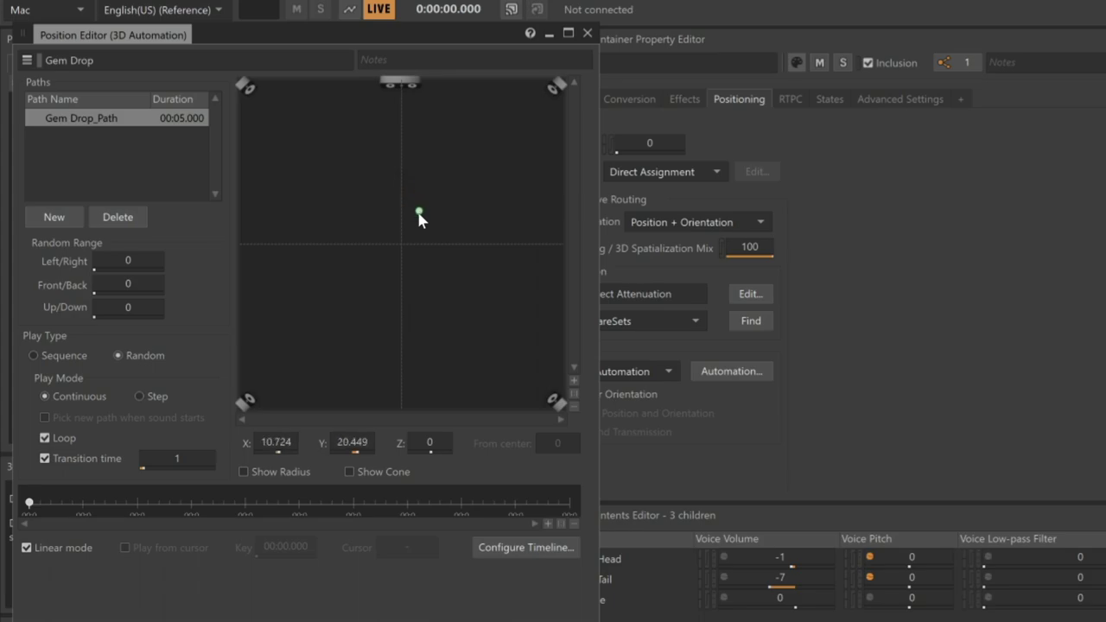
left_click(432, 213)
double_click(431, 206)
double_click(448, 201)
double_click(470, 205)
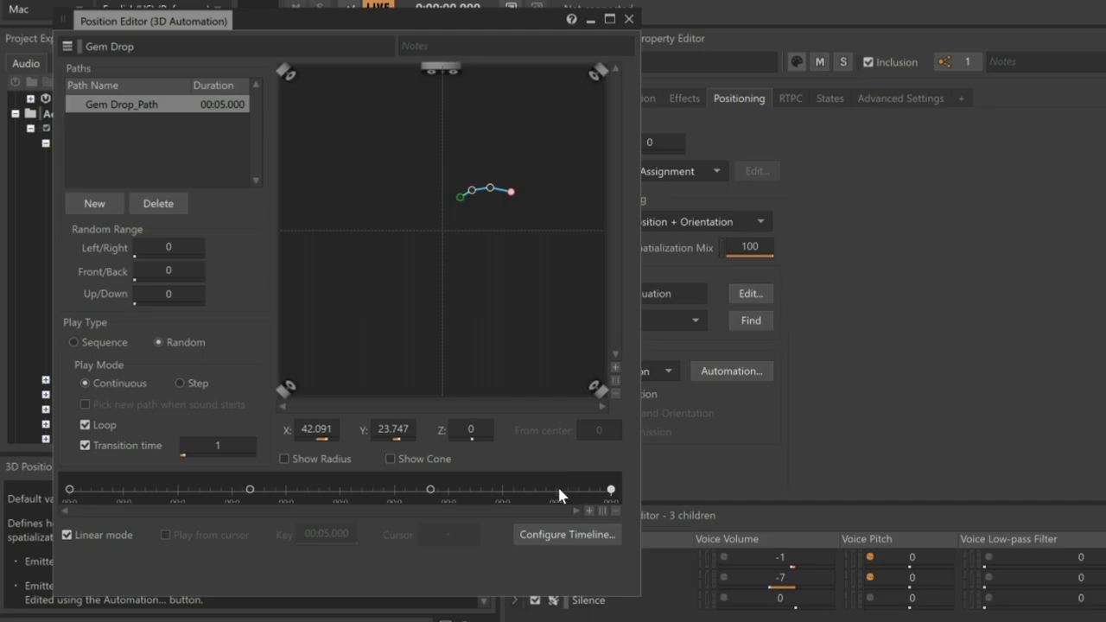
Step: Set Gem Drop_Path's timeline length to 3 seconds
left_click(560, 532)
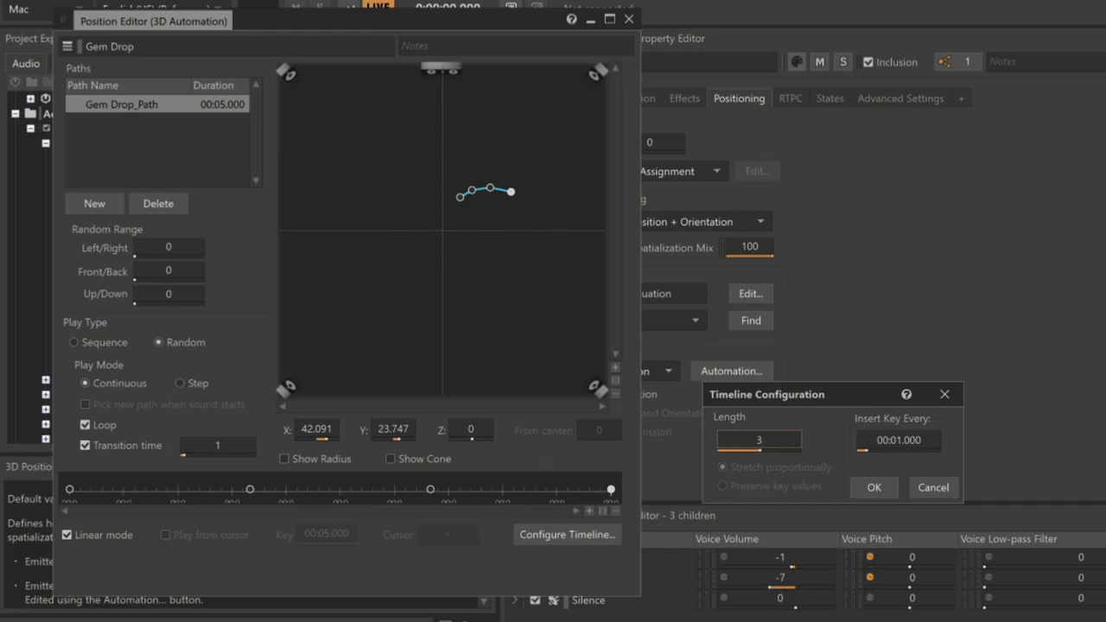
left_click(872, 486)
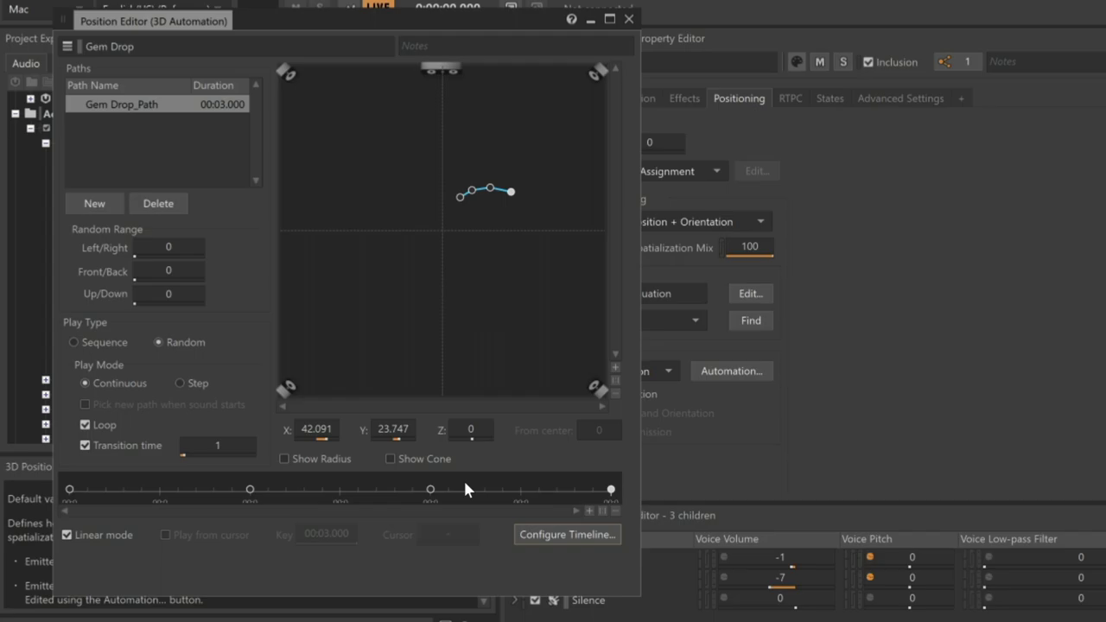
Step: Turn off Linear mode and retime the inner keys to 0.749 s and 2.193 s
left_click(68, 535)
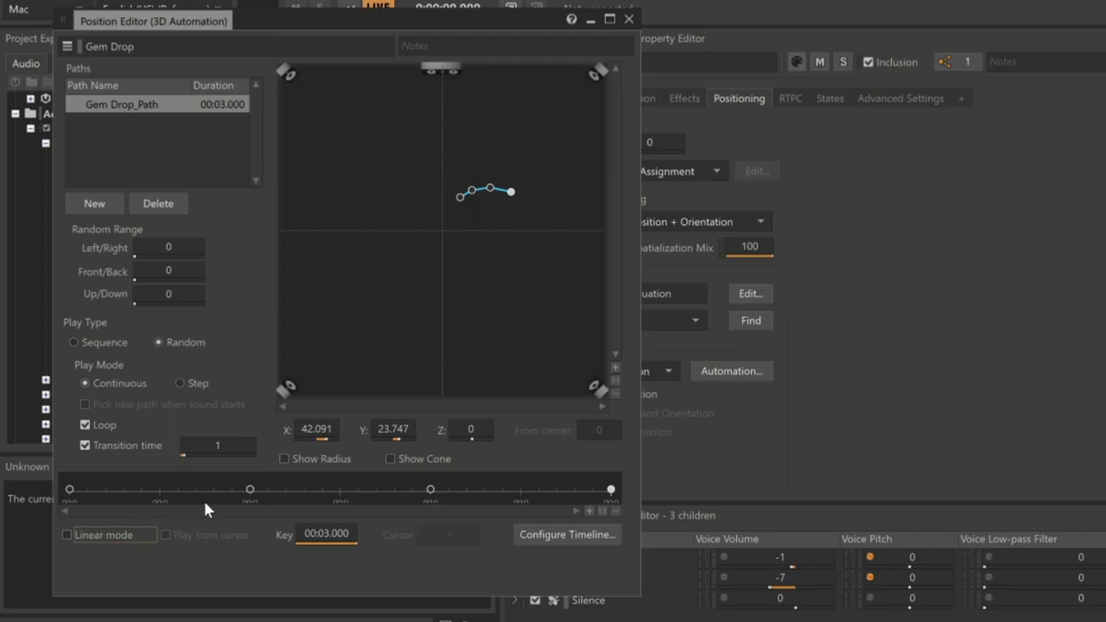
left_click_drag(250, 490, 205, 491)
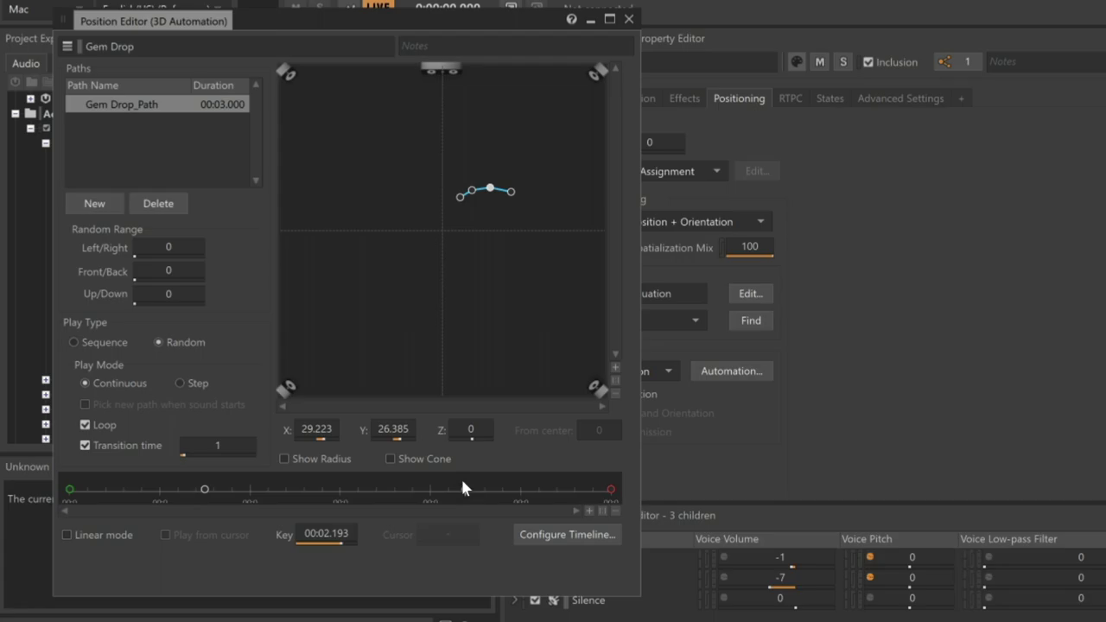
Step: Set the Left/Right and Front/Back Random Range values to 10 each
left_click(185, 251)
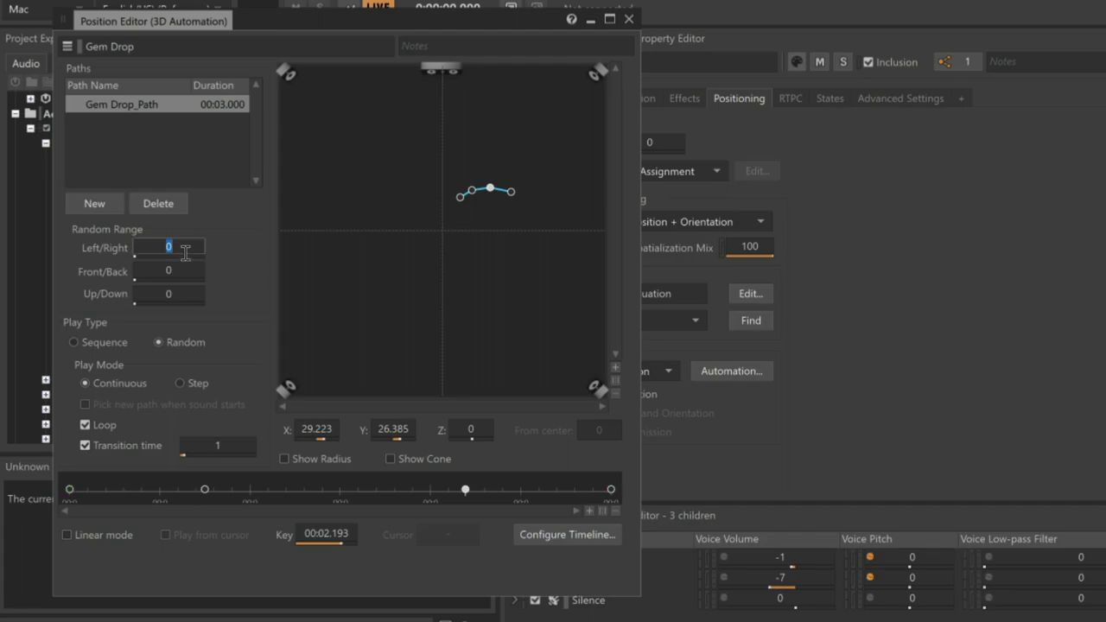
type("10")
key("Return")
left_click(180, 273)
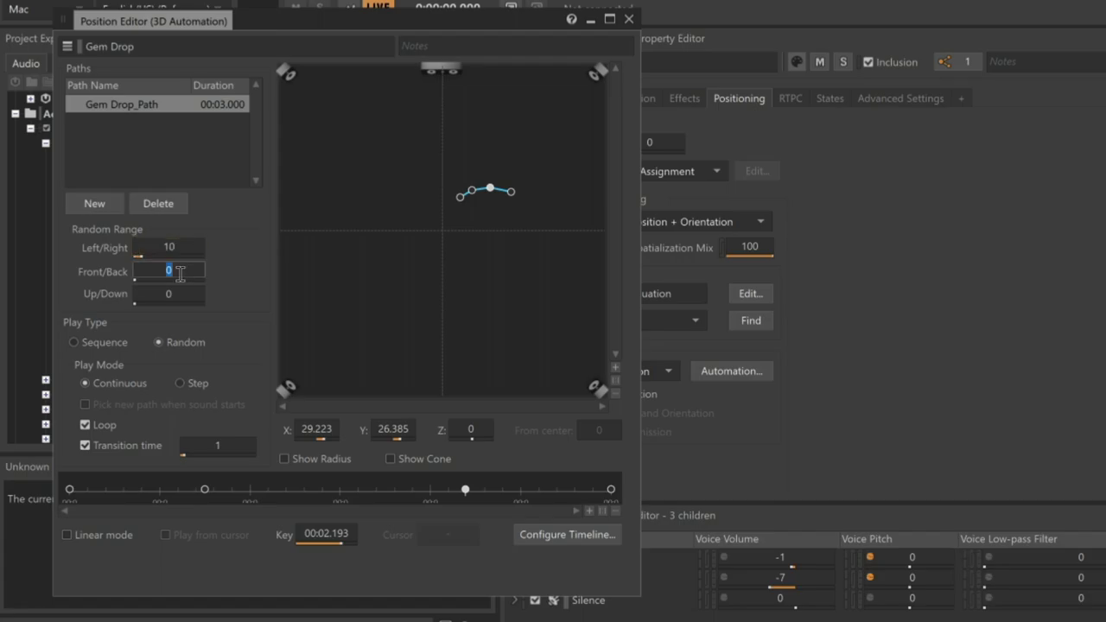
type("10")
key("Return")
Step: Duplicate Gem Drop_Path twice, creating Gem Drop_Path_01 and Gem Drop_Path_02
left_click(155, 105)
key("ctrl+d")
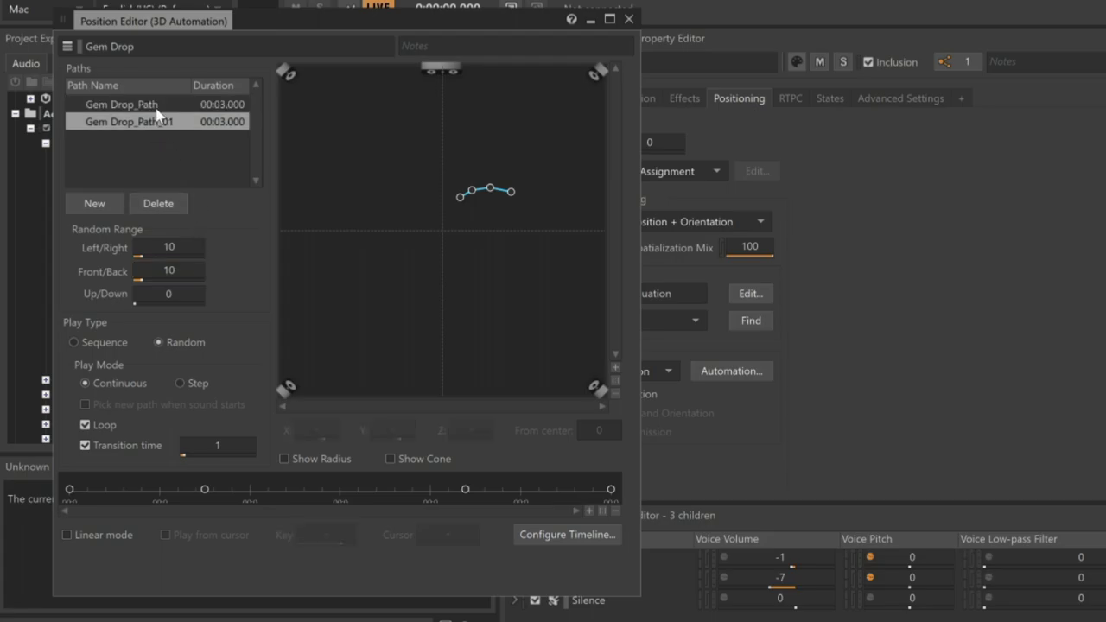
key("ctrl+d")
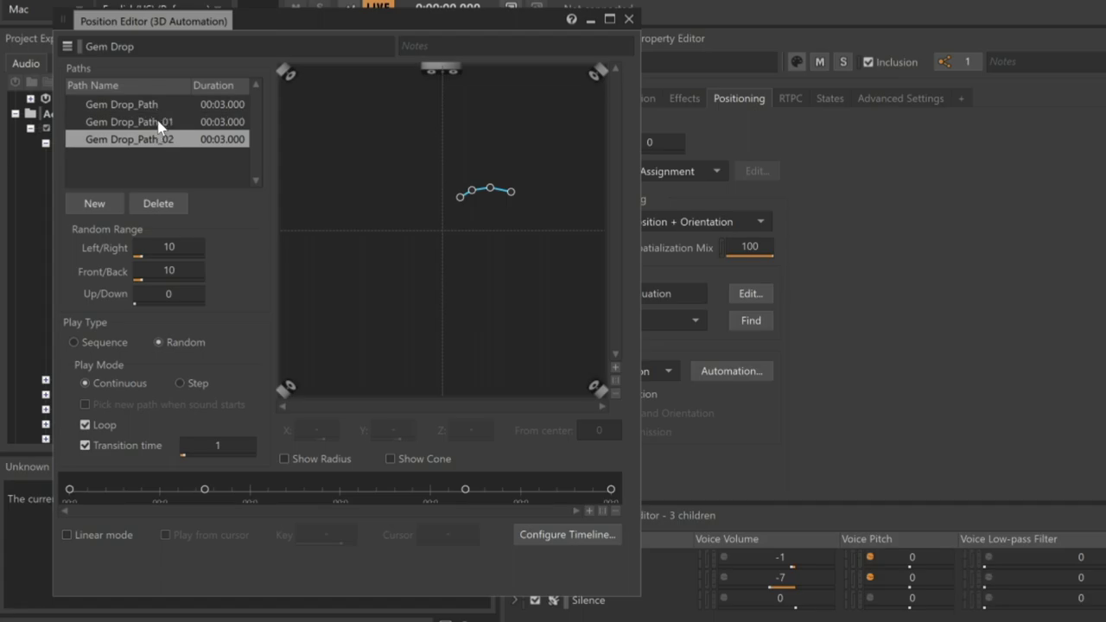
Step: Reshape each copy's points, moving Path_02's 2.193 s point to X 36.729, Y 37.467
left_click(162, 127)
left_click_drag(471, 191, 529, 189)
left_click(221, 139)
left_click_drag(456, 198, 505, 168)
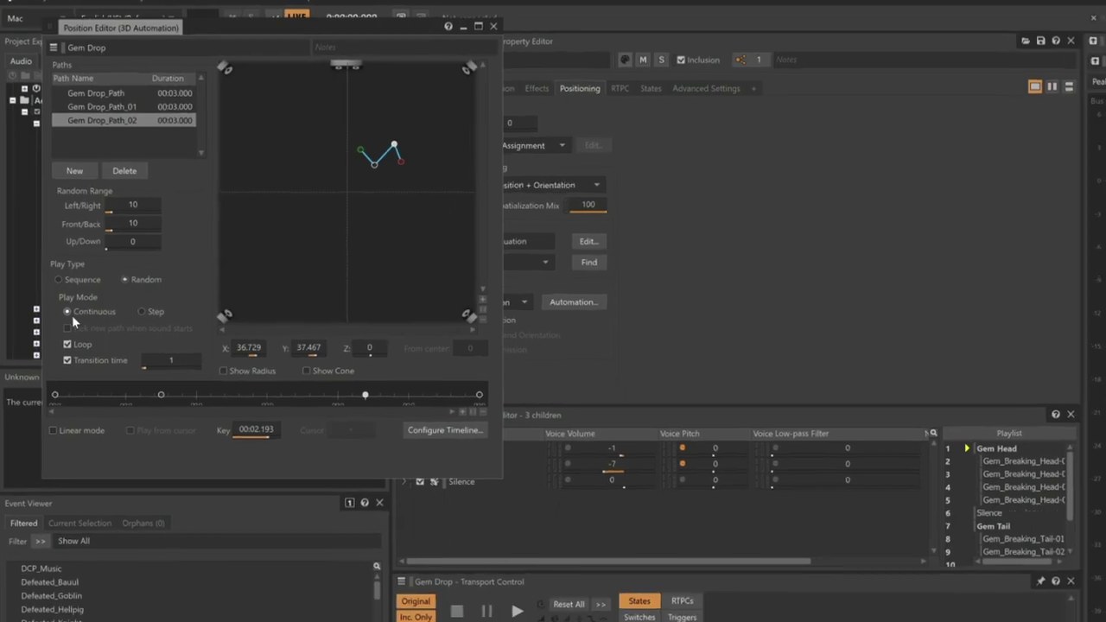
Step: Play Gem Drop and listen as it follows its three randomized 3-second paths
key("space")
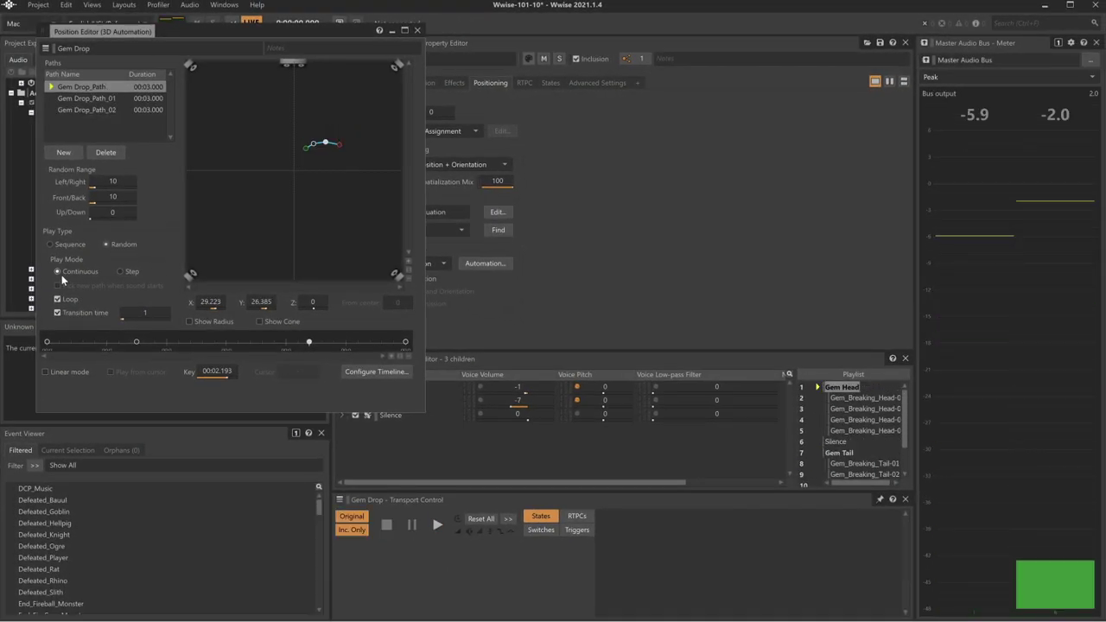